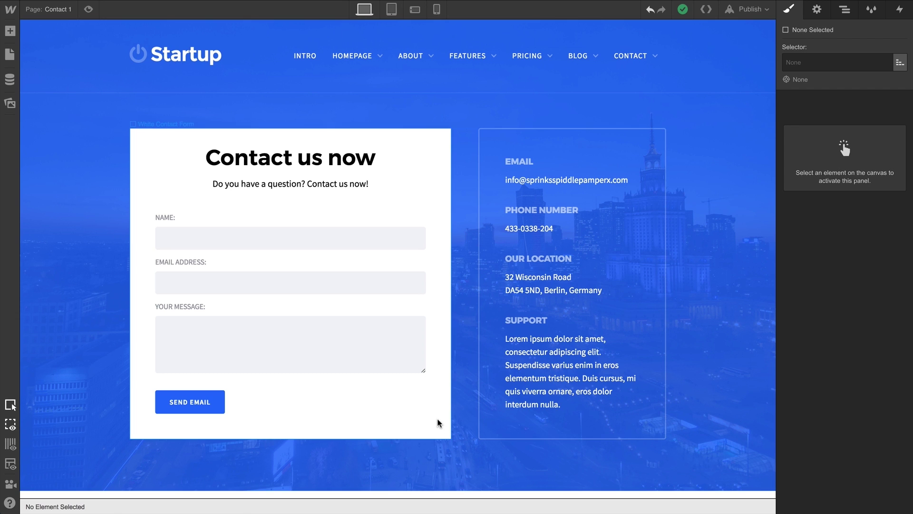
# - Add a Rotate transform of 30° around the Y axis to the White Contact Form block
pyautogui.click(438, 422)
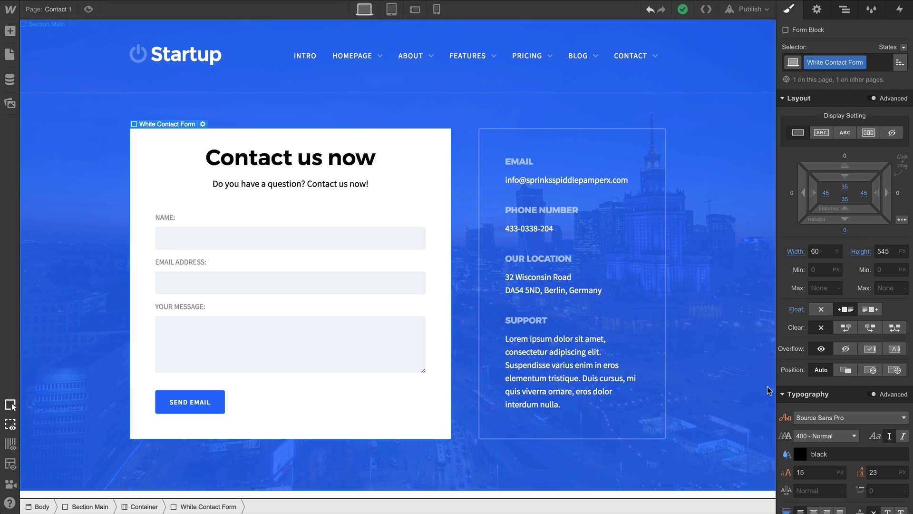
pyautogui.scroll(-10, 818, 386)
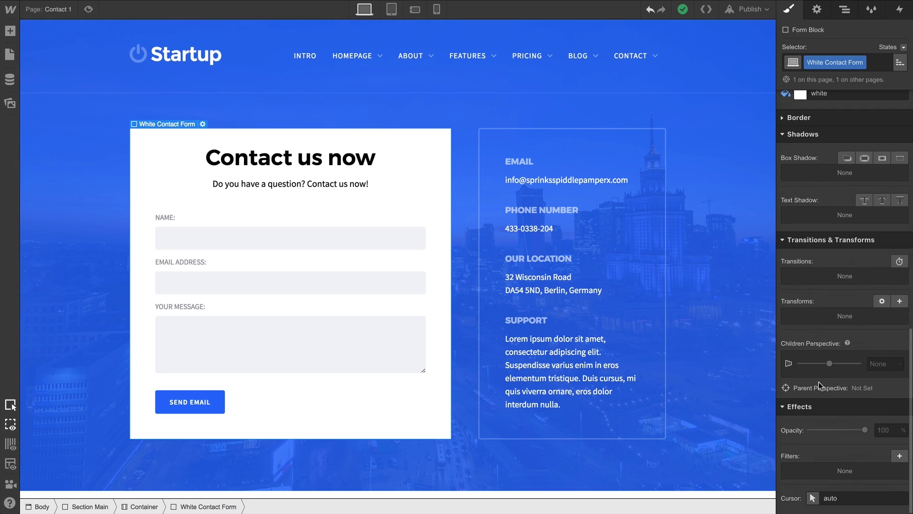
pyautogui.click(899, 301)
pyautogui.click(860, 359)
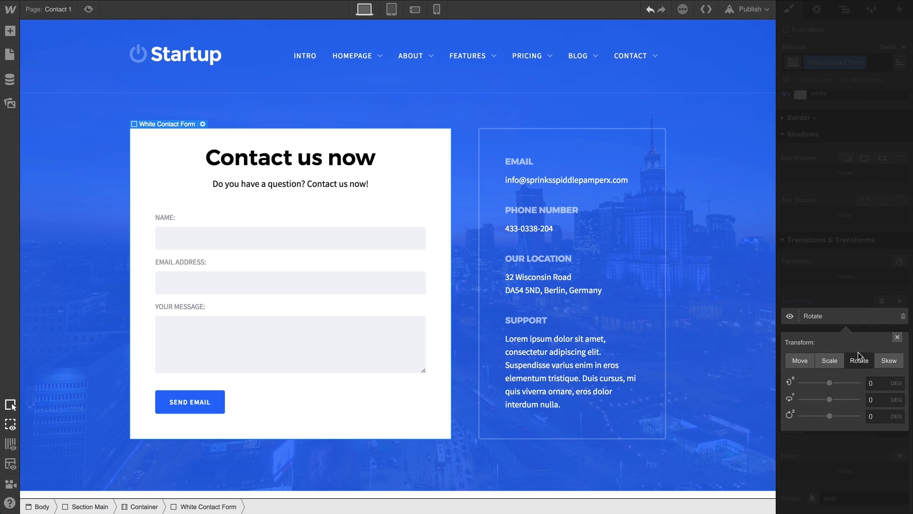
pyautogui.moveTo(830, 395)
pyautogui.mouseDown()
pyautogui.moveTo(811, 395)
pyautogui.moveTo(848, 396)
pyautogui.moveTo(835, 396)
pyautogui.mouseUp()
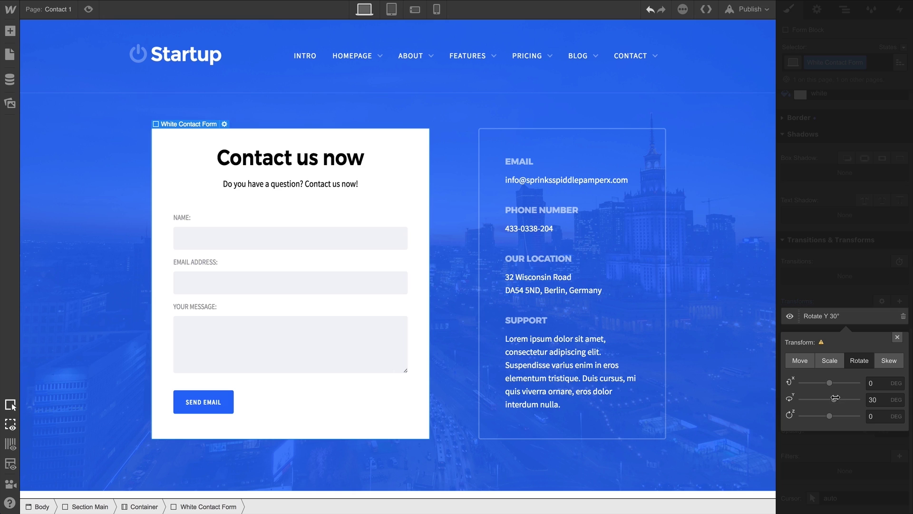
# - Set the Children Perspective of the Section Main element to 1000 px and fine-tune it to 1001 px
pyautogui.click(760, 392)
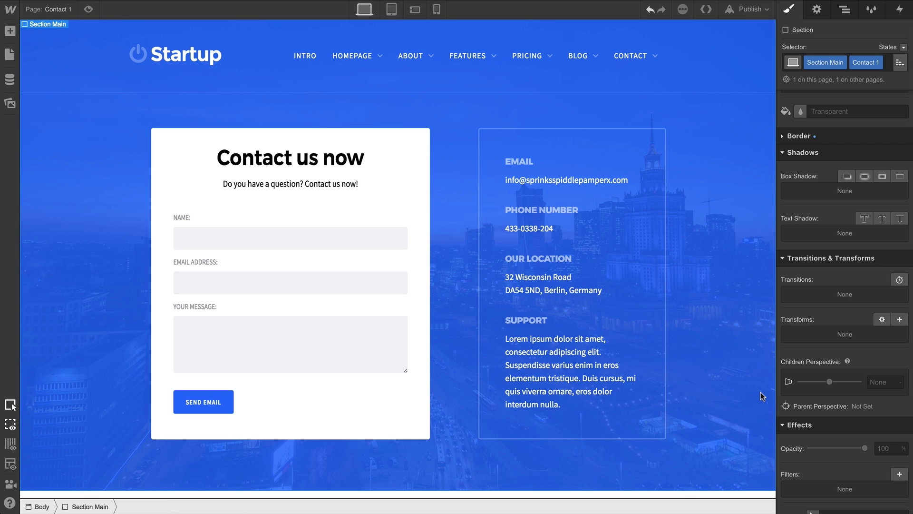
pyautogui.click(871, 382)
pyautogui.write('1')
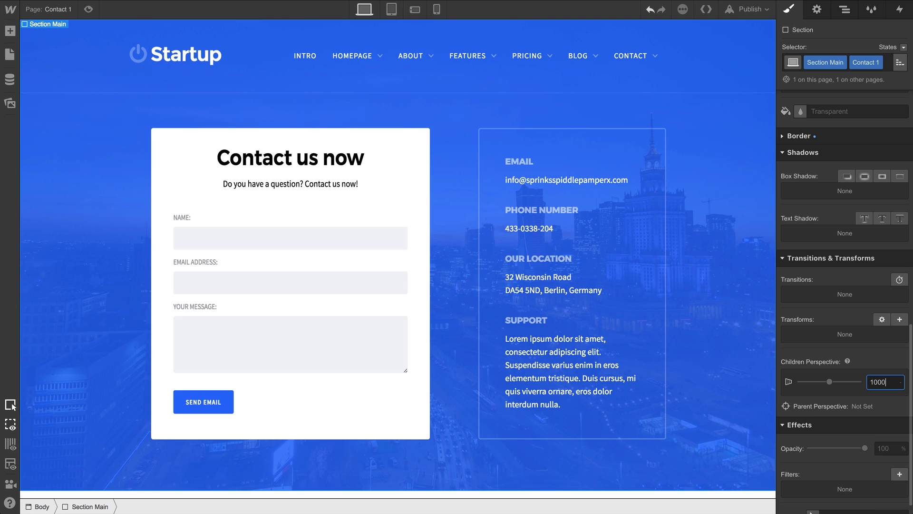
pyautogui.write('000')
pyautogui.press('Return')
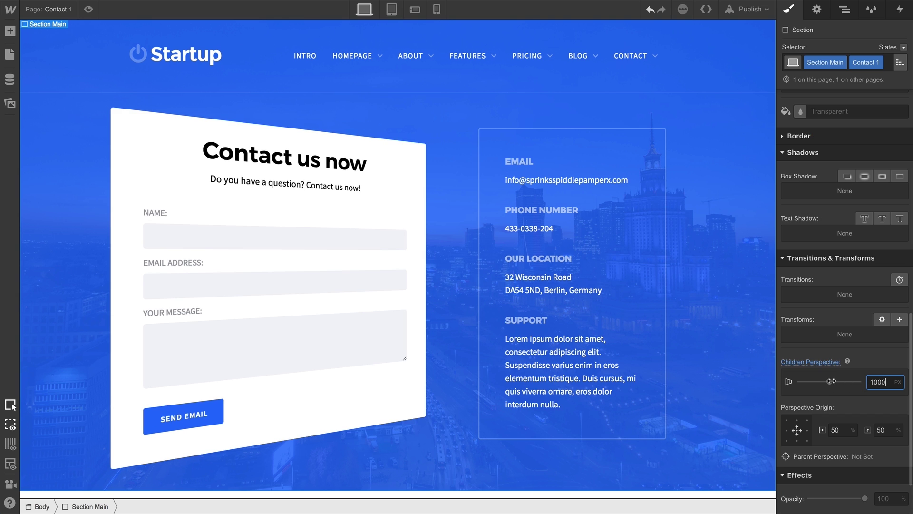
pyautogui.moveTo(830, 380)
pyautogui.mouseDown()
pyautogui.moveTo(856, 381)
pyautogui.moveTo(812, 381)
pyautogui.moveTo(830, 382)
pyautogui.mouseUp()
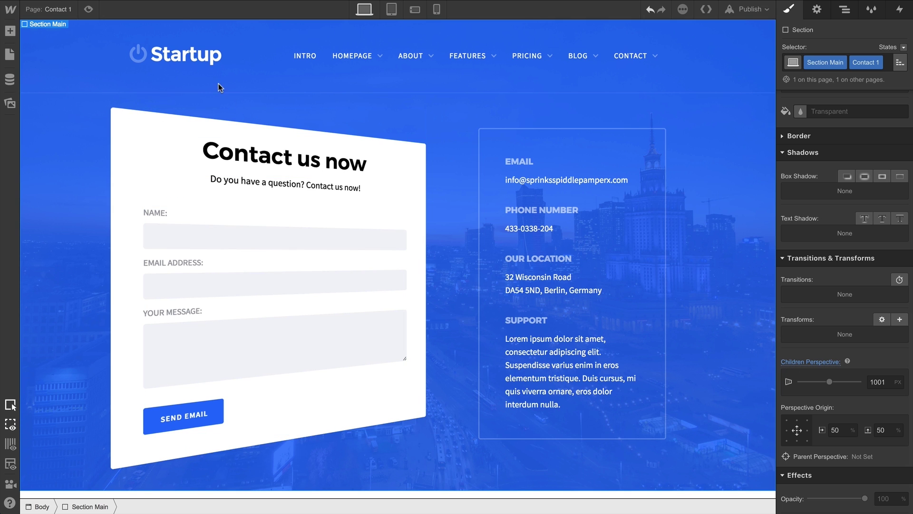
# - Preview the page and enter "Sample Name" in the contact form's Name field
pyautogui.click(89, 10)
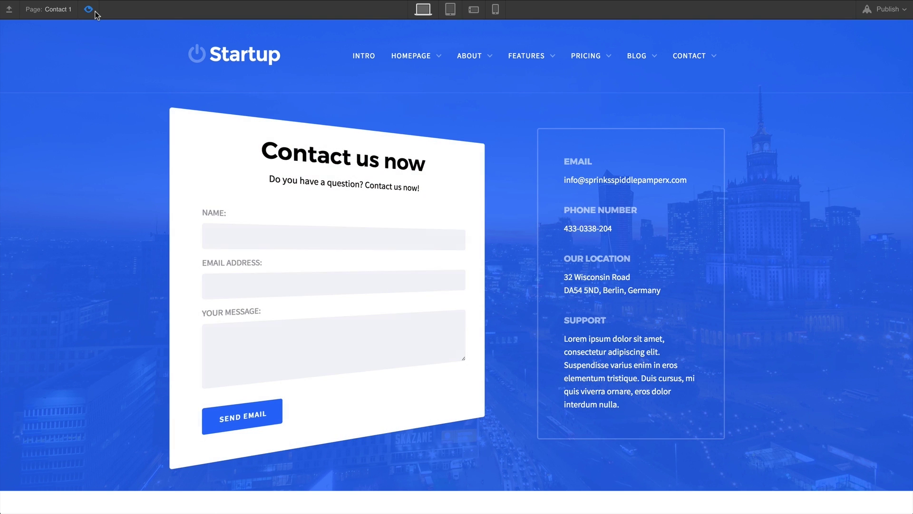
pyautogui.click(221, 232)
pyautogui.write('Sample Name')
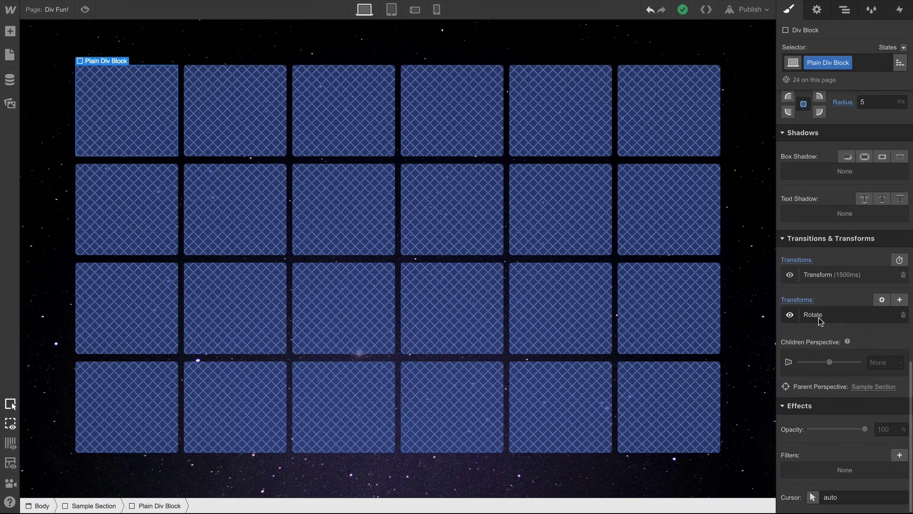
# - Rotate the Plain Div Block class 47° around the X axis through its existing Rotate transform
pyautogui.click(820, 321)
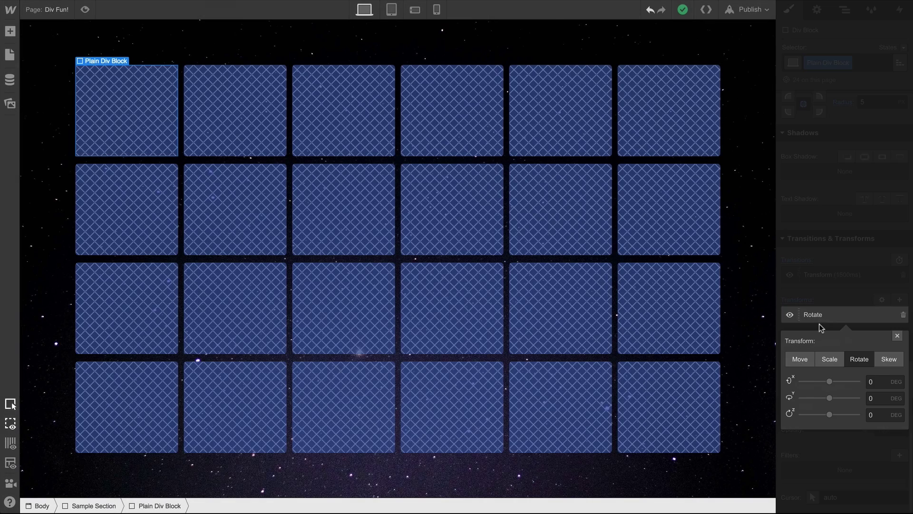
pyautogui.moveTo(829, 380)
pyautogui.mouseDown()
pyautogui.moveTo(844, 381)
pyautogui.moveTo(837, 381)
pyautogui.mouseUp()
pyautogui.click(897, 335)
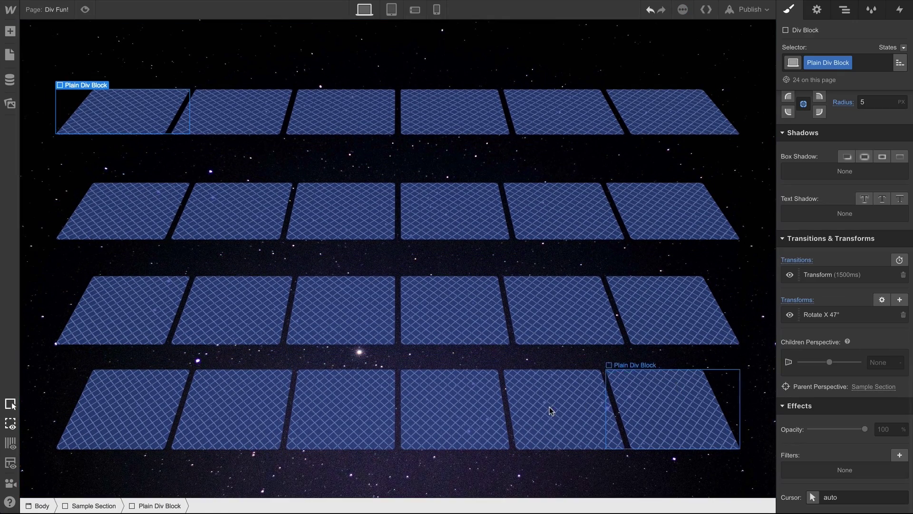
# - Remove the Children Perspective style from the Sample Section that holds the div blocks
pyautogui.click(102, 503)
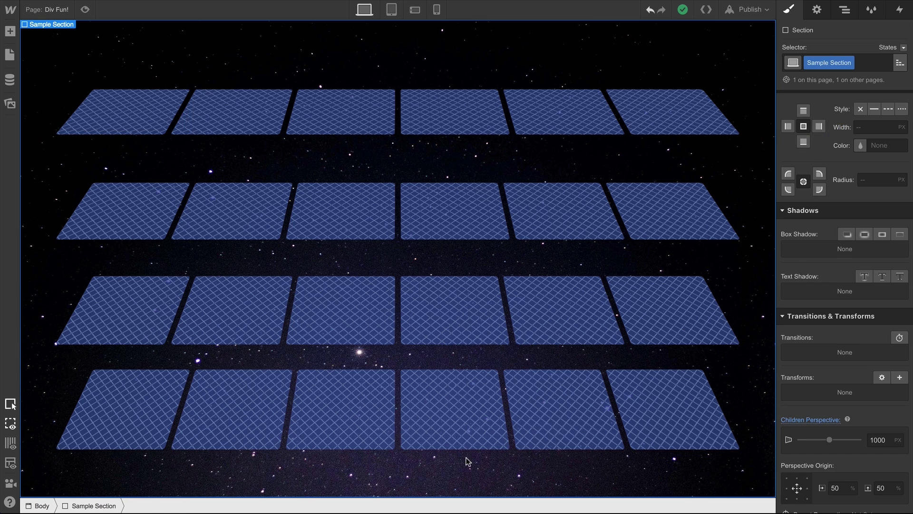
pyautogui.click(798, 419)
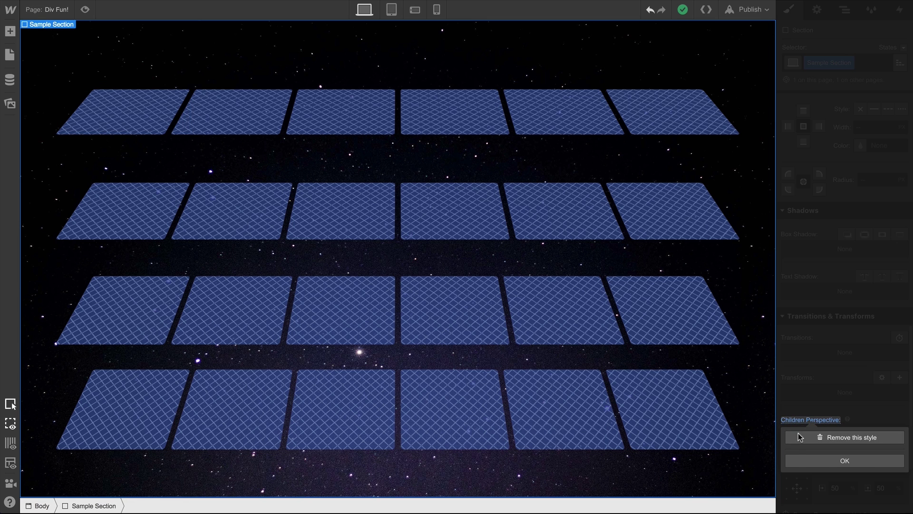
pyautogui.click(800, 436)
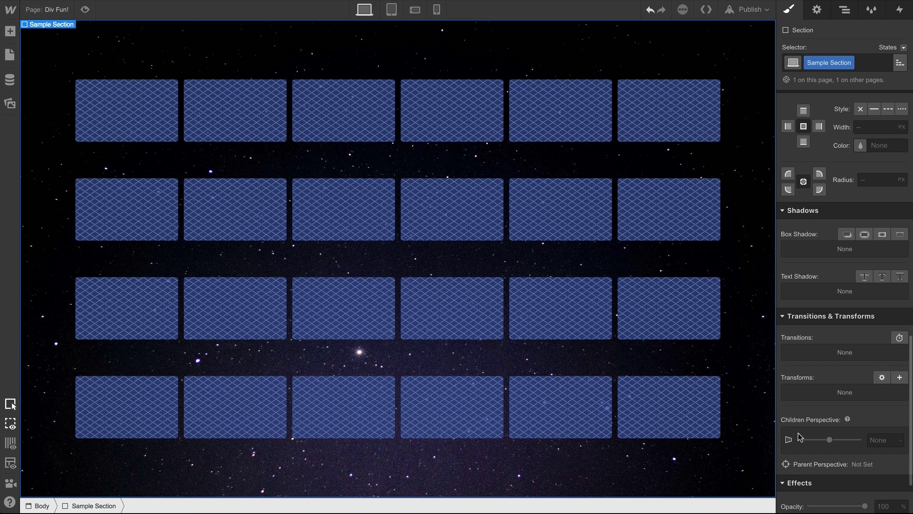
# - Set the Self Perspective of the Plain Div Block class to 1000 in its transform settings
pyautogui.click(693, 325)
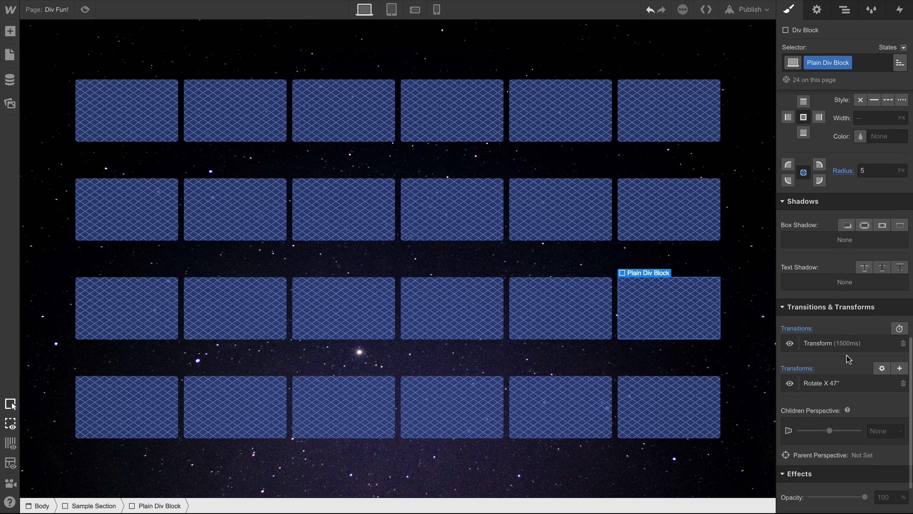
pyautogui.click(882, 368)
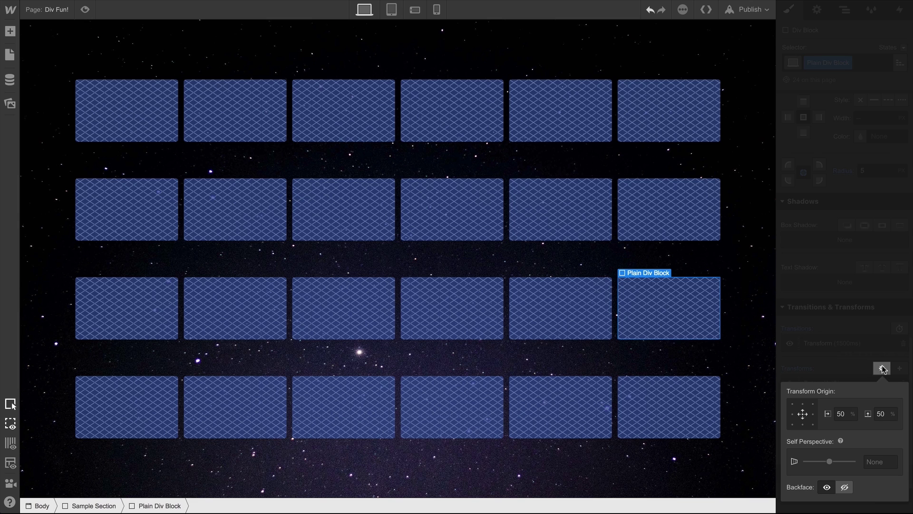
pyautogui.click(888, 462)
pyautogui.write('1000')
pyautogui.click(838, 384)
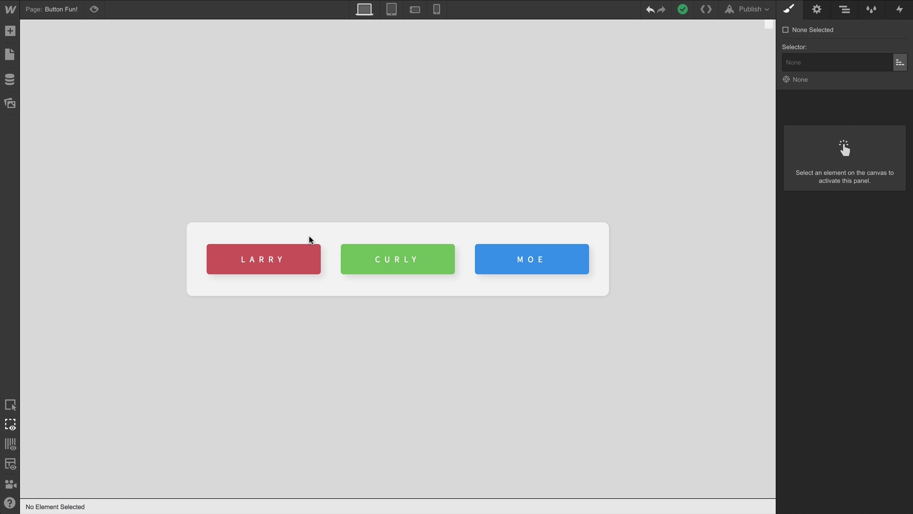
# - Set the Children Perspective of the Sample Section on the Button Fun! page to 800 px
pyautogui.click(309, 237)
pyautogui.click(308, 210)
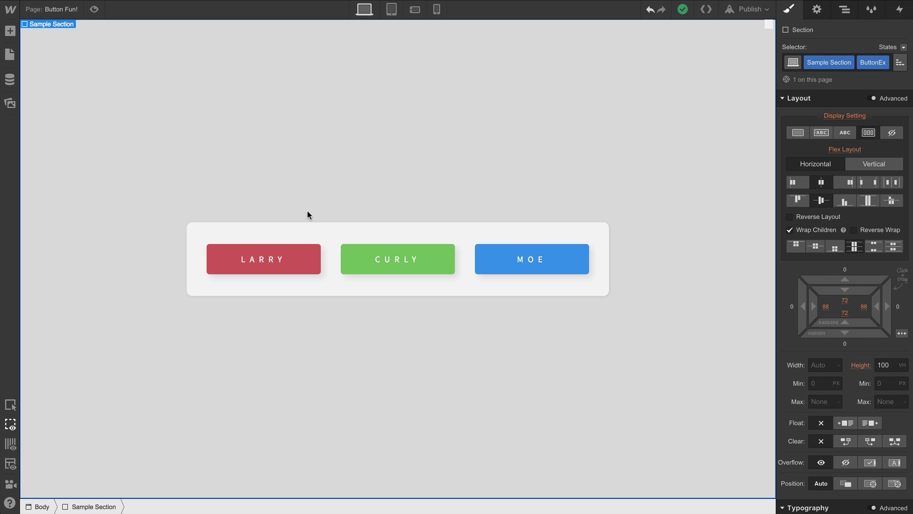
pyautogui.scroll(-10, 801, 313)
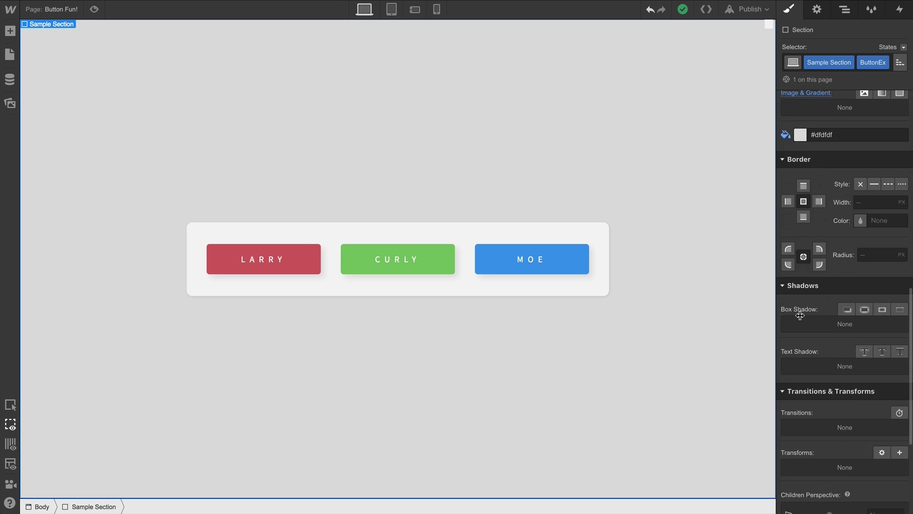
pyautogui.click(876, 363)
pyautogui.write('800')
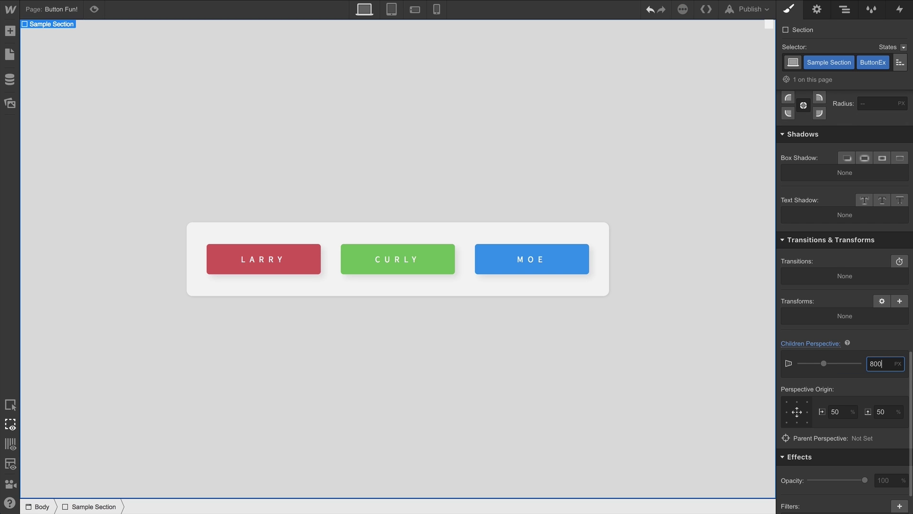
# - Add a Rotate transform of 20° around the X axis to the Div Block containing the three buttons
pyautogui.click(606, 272)
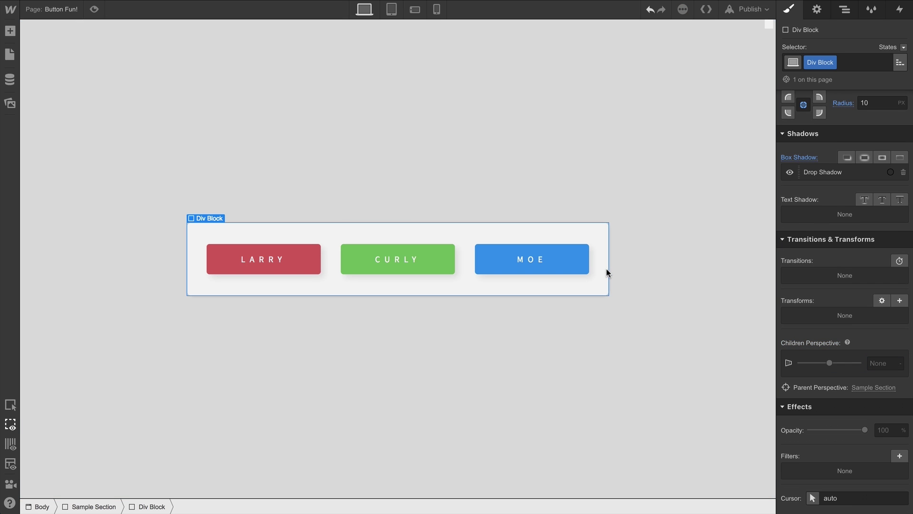
pyautogui.click(898, 301)
pyautogui.click(855, 354)
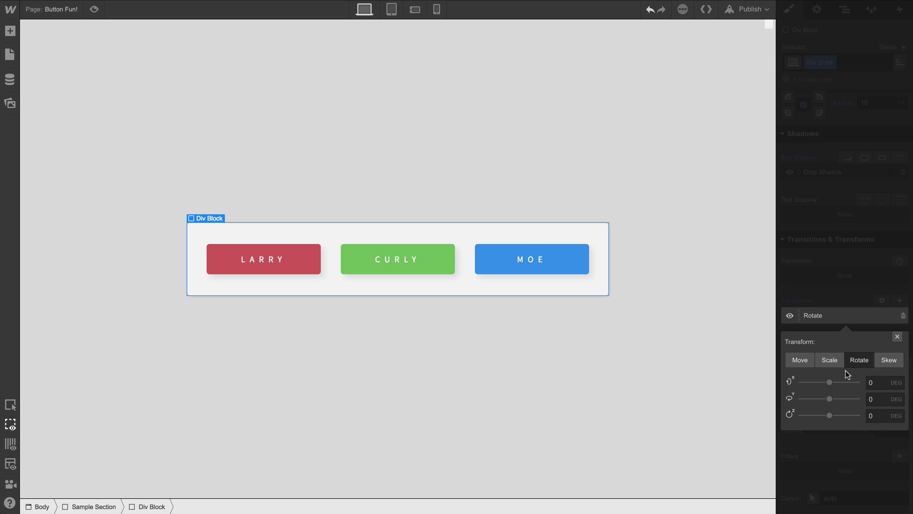
pyautogui.moveTo(830, 382); pyautogui.dragTo(832, 379)
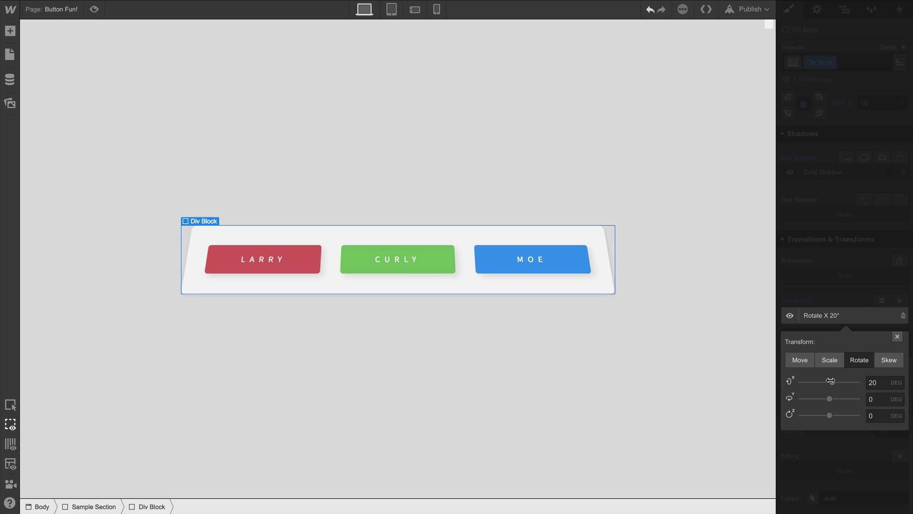
# - Examine the classes applied to the Larry, Curly and Moe buttons
pyautogui.click(306, 261)
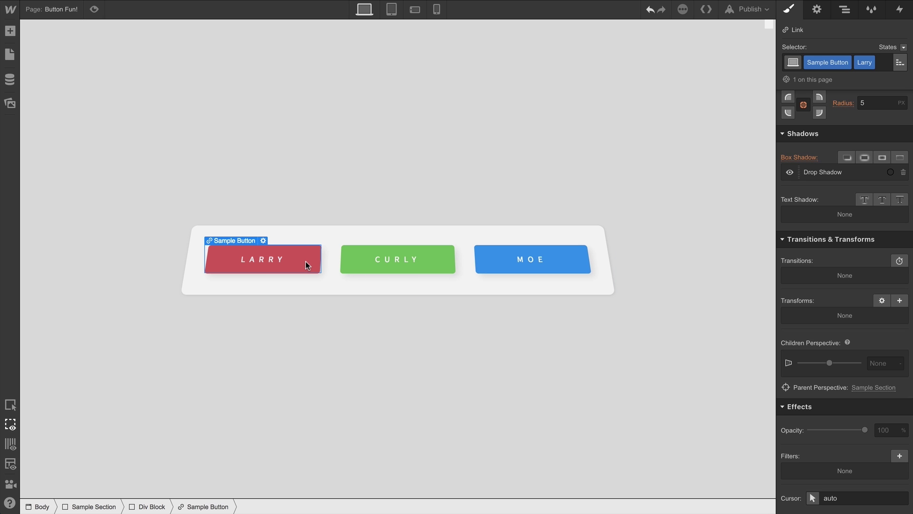
pyautogui.click(383, 265)
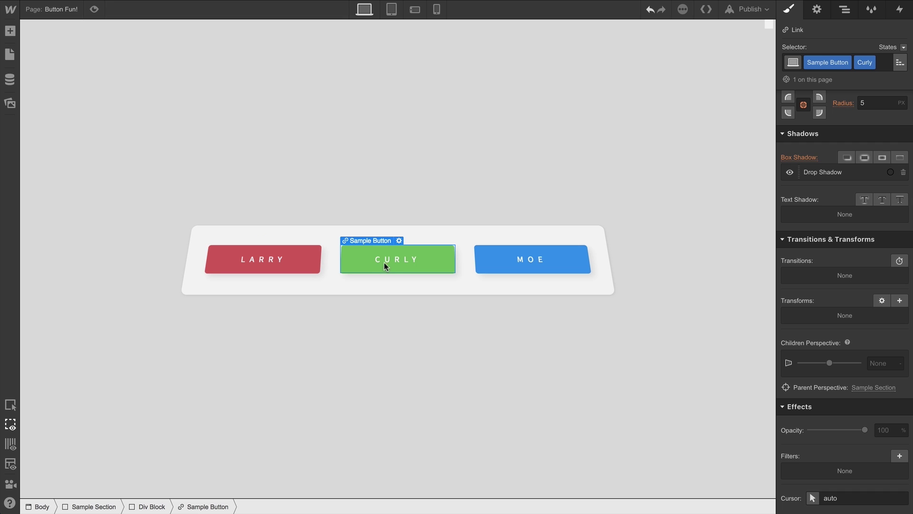
pyautogui.click(504, 265)
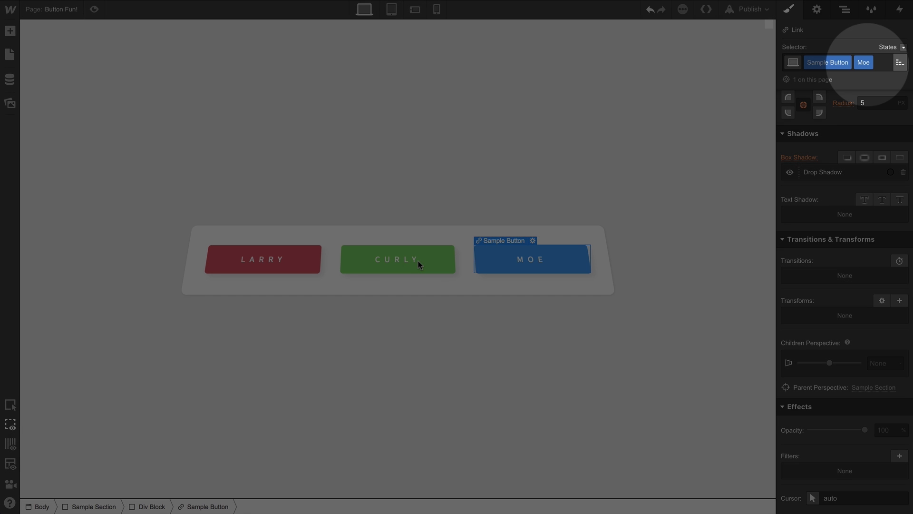
pyautogui.click(409, 260)
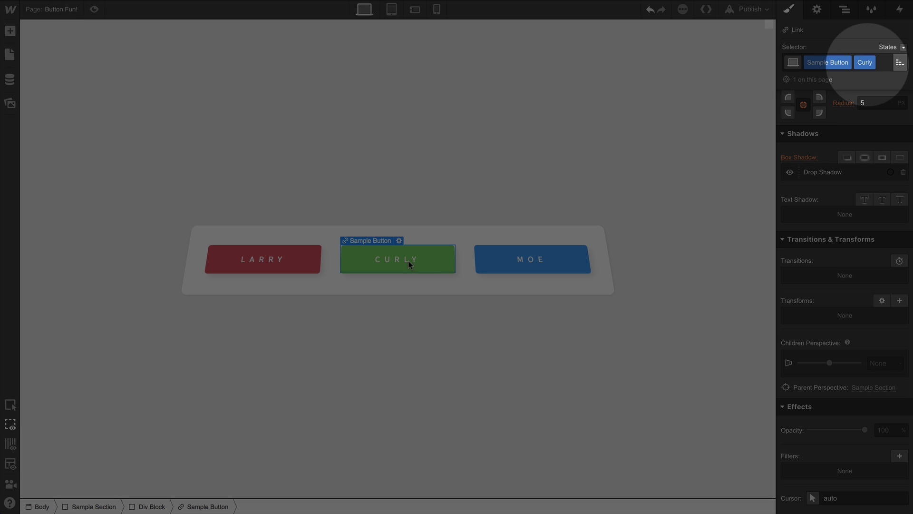
# - Add a Move transform of 20 px along the Z axis to the red Larry button
pyautogui.click(294, 260)
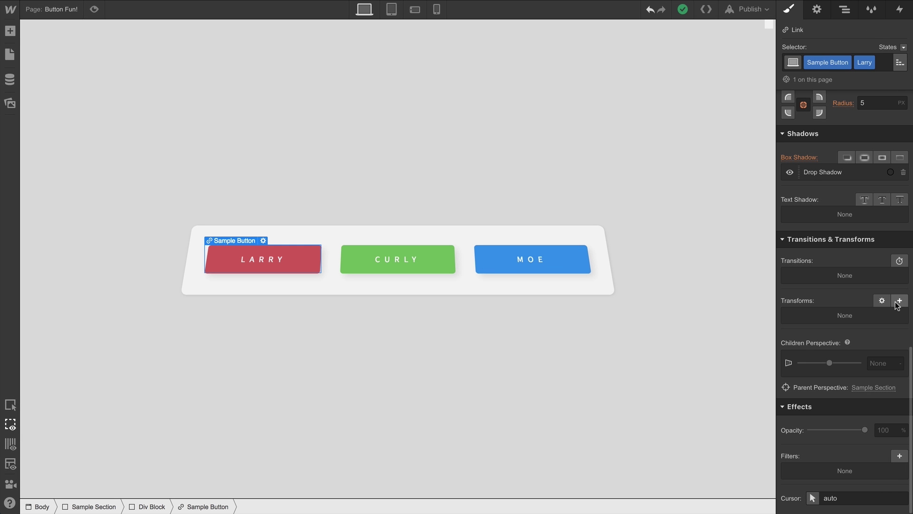
pyautogui.click(898, 300)
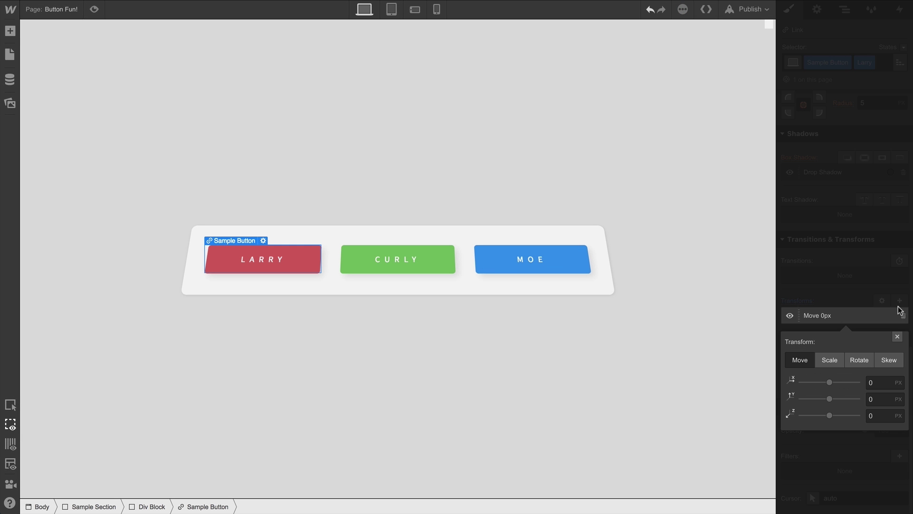
pyautogui.click(872, 414)
pyautogui.write('20')
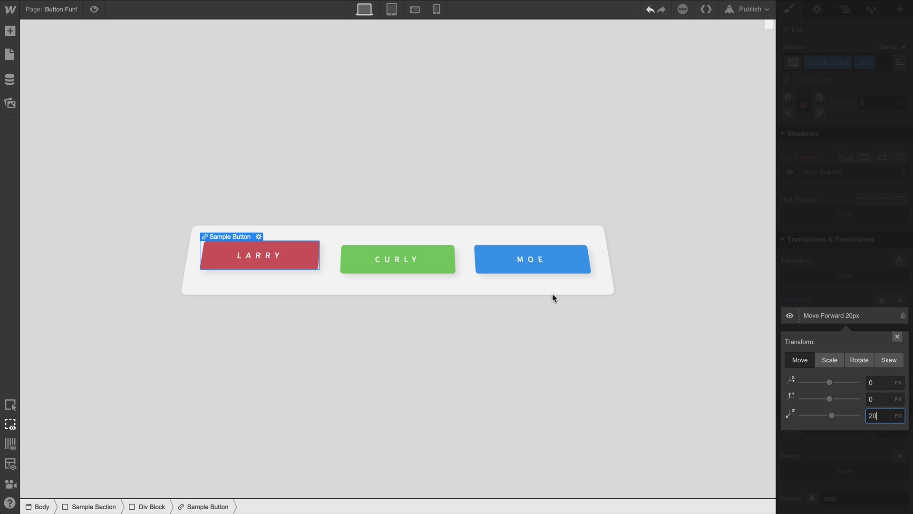
# - Add a Move transform of 40 px along the Z axis to the green Curly button
pyautogui.click(424, 249)
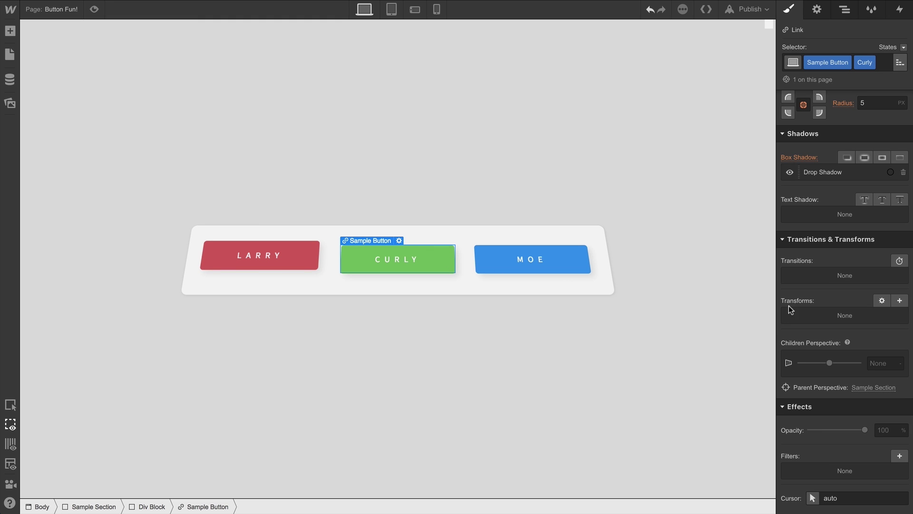
pyautogui.click(899, 300)
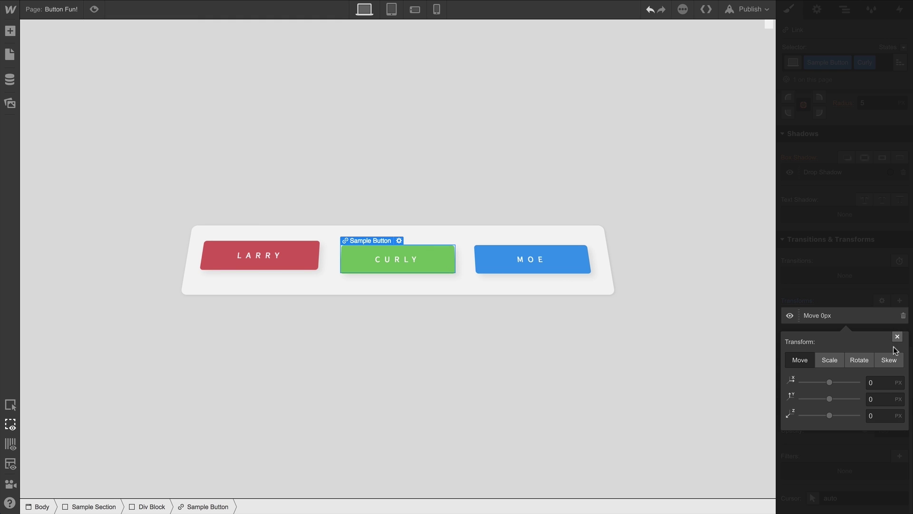
pyautogui.click(884, 415)
pyautogui.write('40')
pyautogui.press('Return')
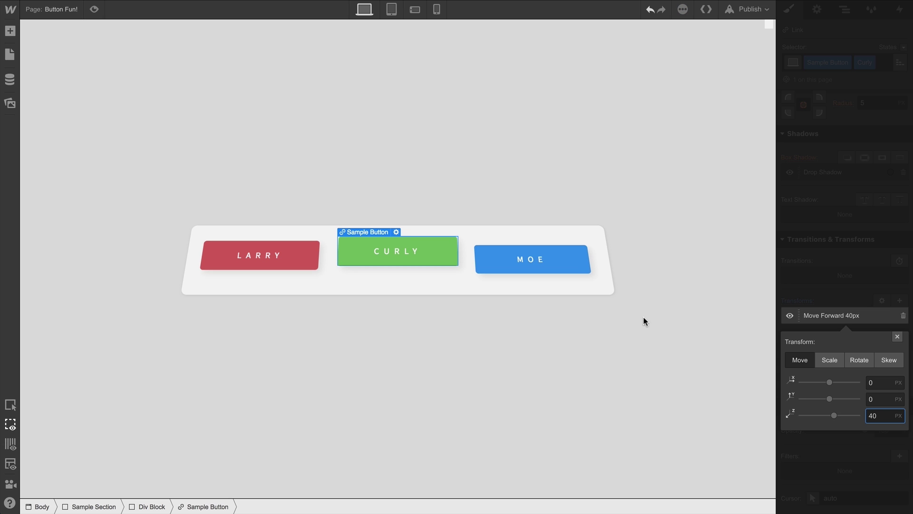
# - Add a Move transform of 60 px along the Z axis to the blue Moe button
pyautogui.click(566, 261)
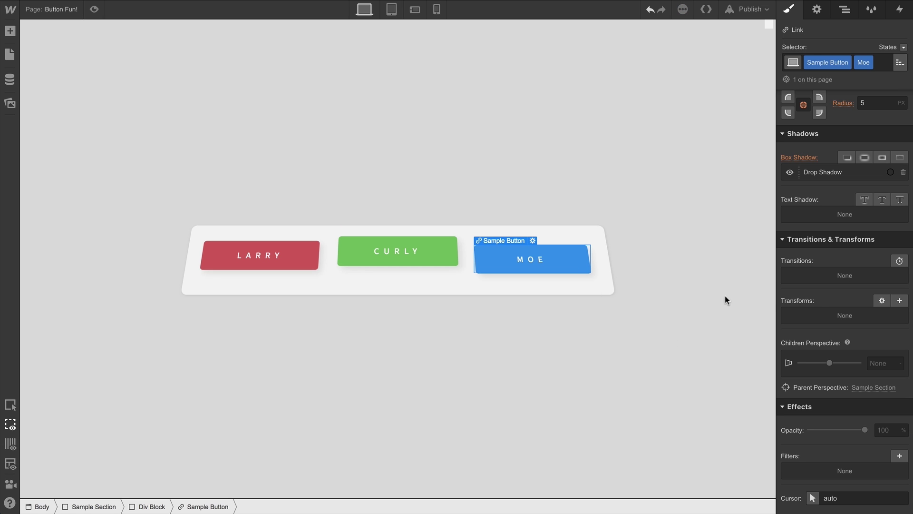
pyautogui.click(899, 300)
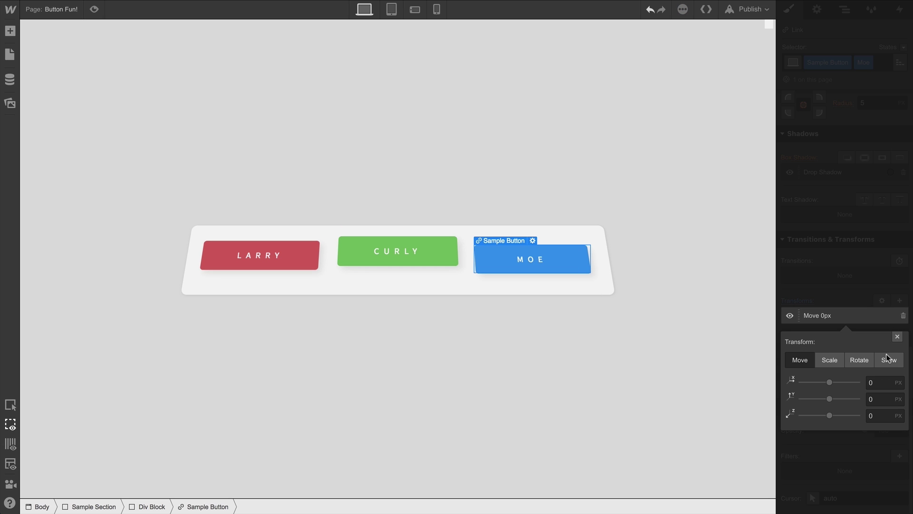
pyautogui.click(877, 415)
pyautogui.write('60')
pyautogui.press('Return')
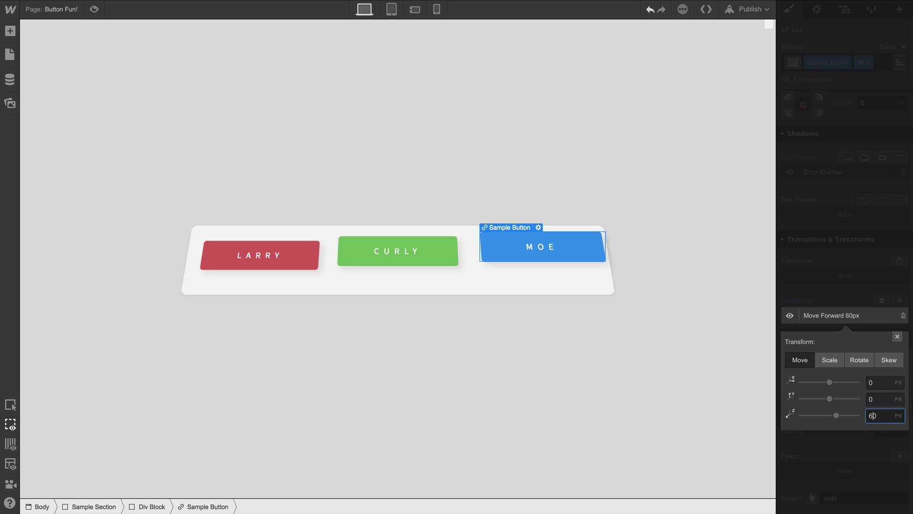
pyautogui.click(897, 337)
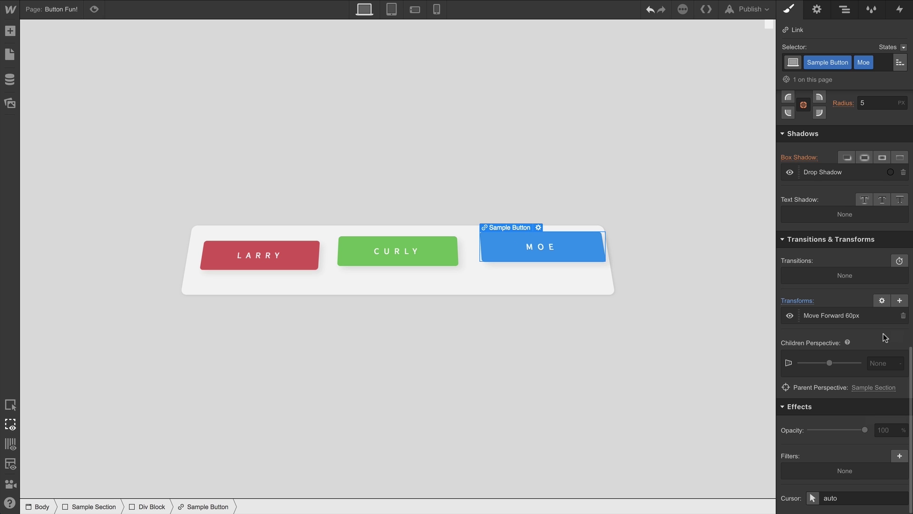
# - Add a Scale transform to the Div Block holding the buttons, trying Z scales between 0.5 and 2 and ending at 2
pyautogui.click(599, 291)
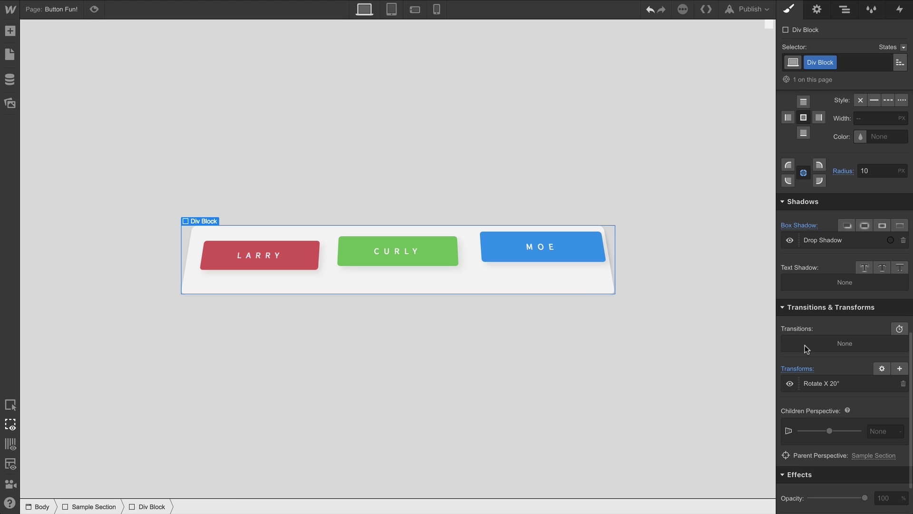
pyautogui.click(899, 368)
pyautogui.click(831, 318)
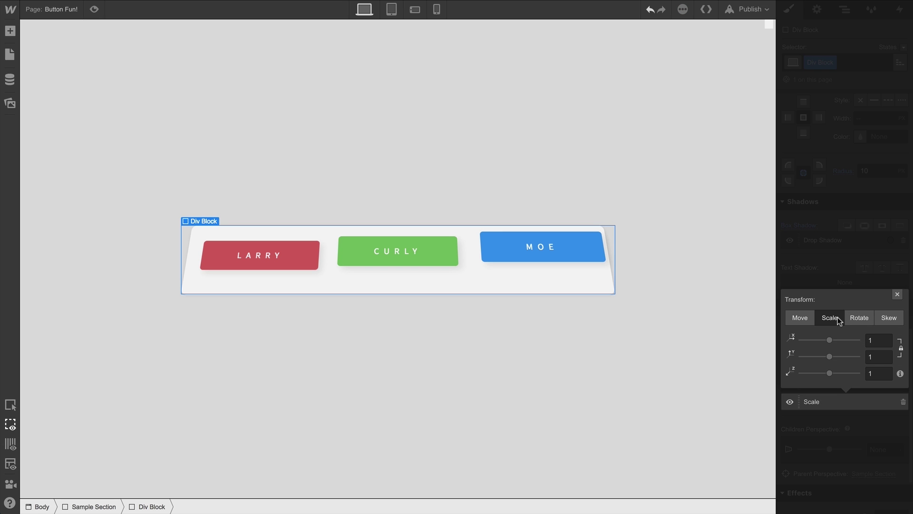
pyautogui.moveTo(829, 373); pyautogui.dragTo(835, 373)
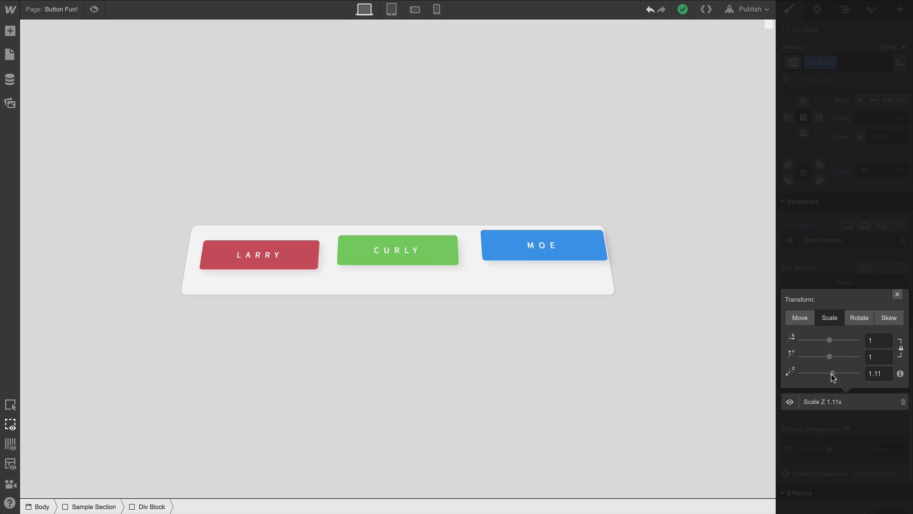
pyautogui.moveTo(830, 373); pyautogui.dragTo(860, 372)
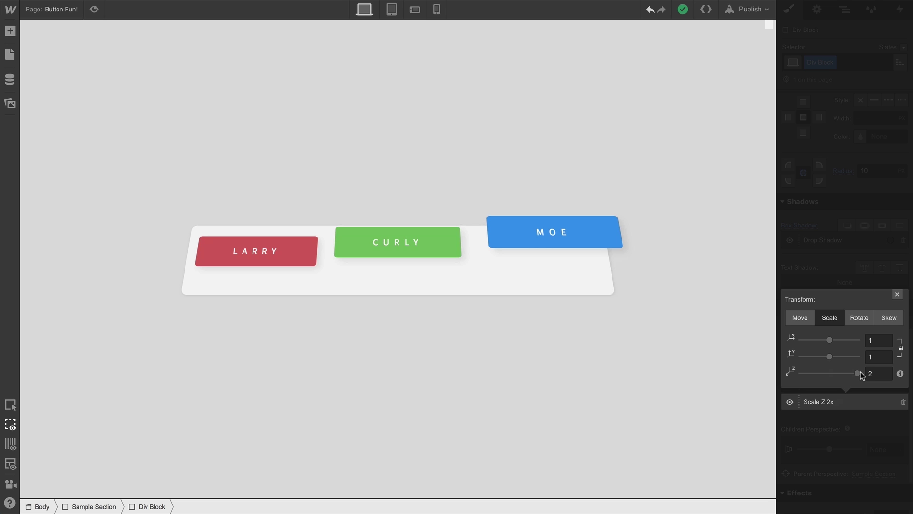
pyautogui.moveTo(860, 372); pyautogui.dragTo(817, 370)
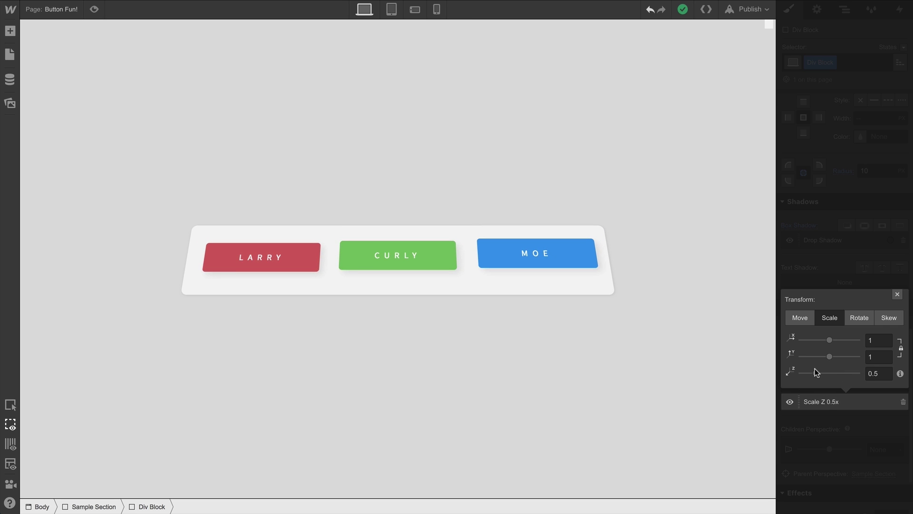
pyautogui.moveTo(814, 373); pyautogui.dragTo(860, 373)
pyautogui.click(897, 294)
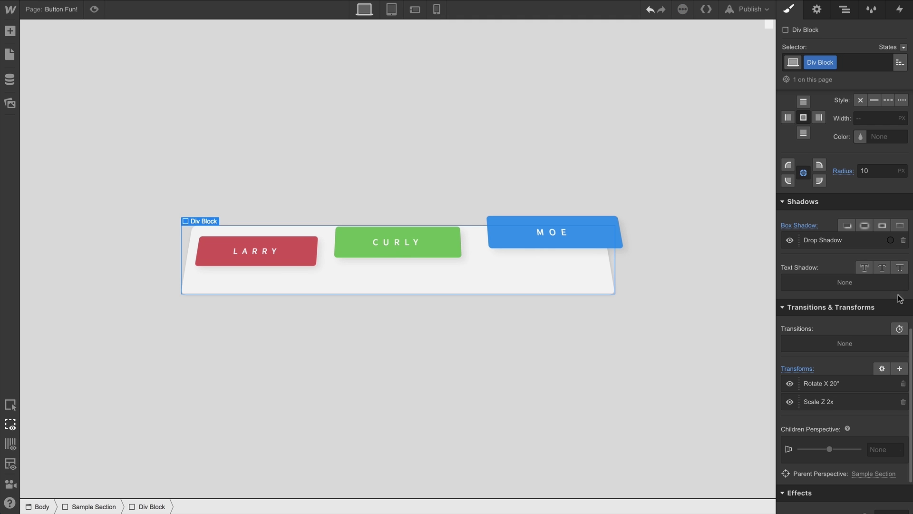